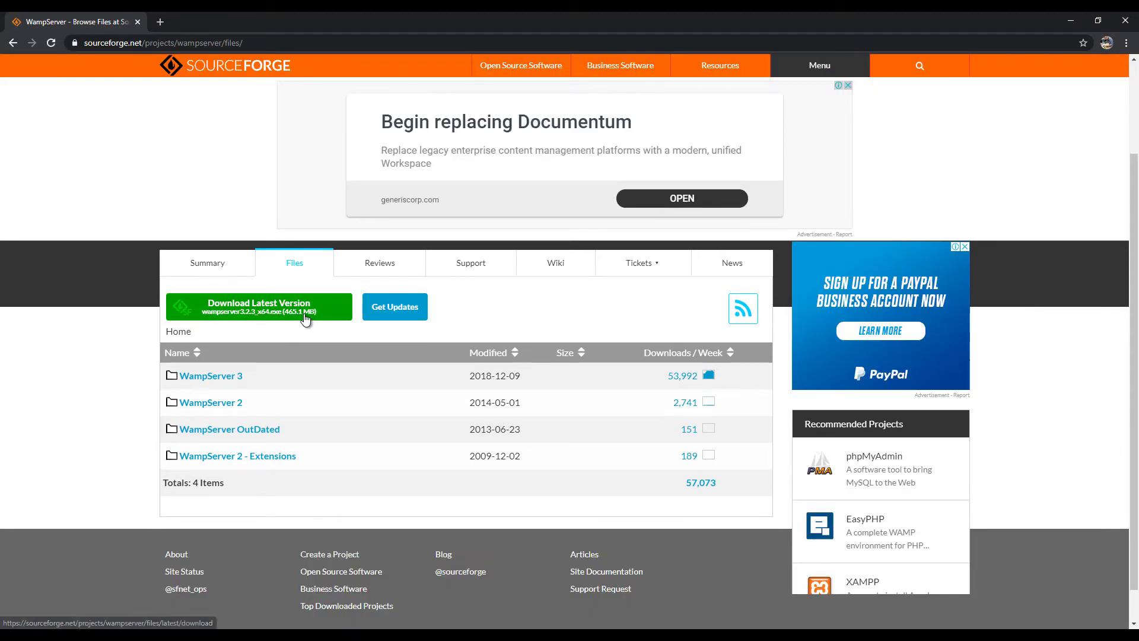
Download the latest WampServer version, wampserver3.2.3_x64.exe, from SourceForge and open its download folder
click(305, 317)
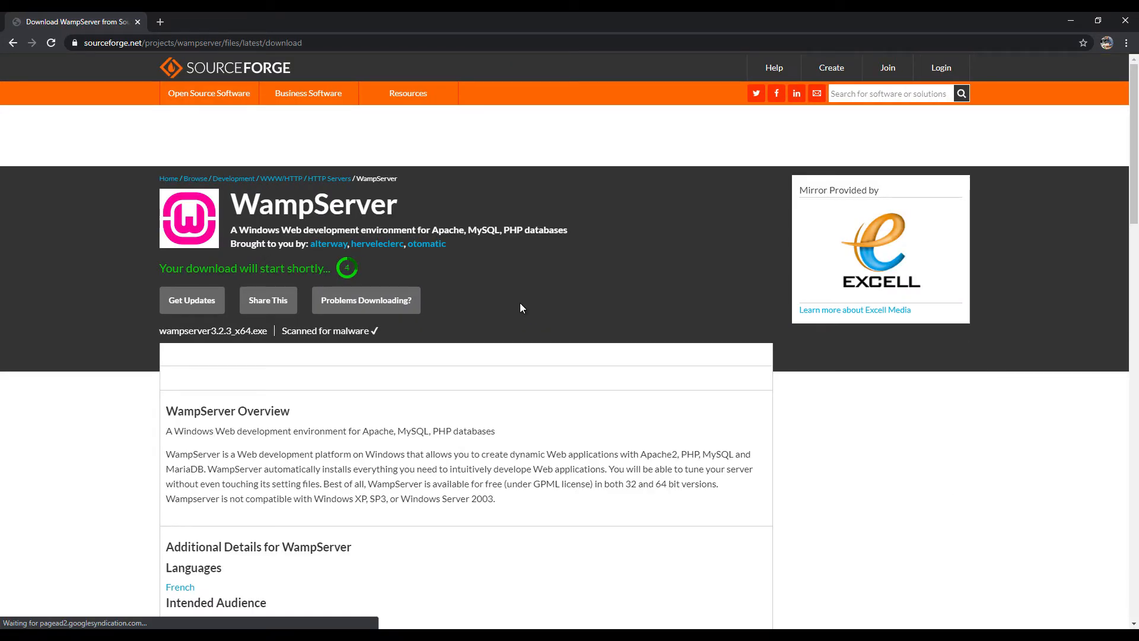
scroll(520, 303, down, 2)
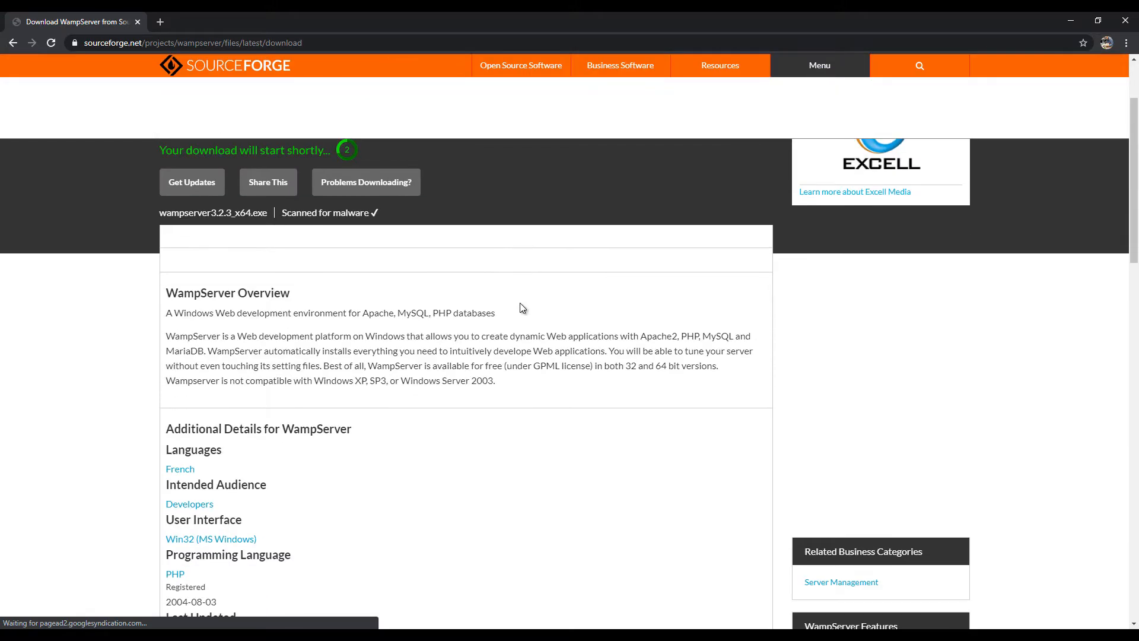
scroll(522, 308, up, 2)
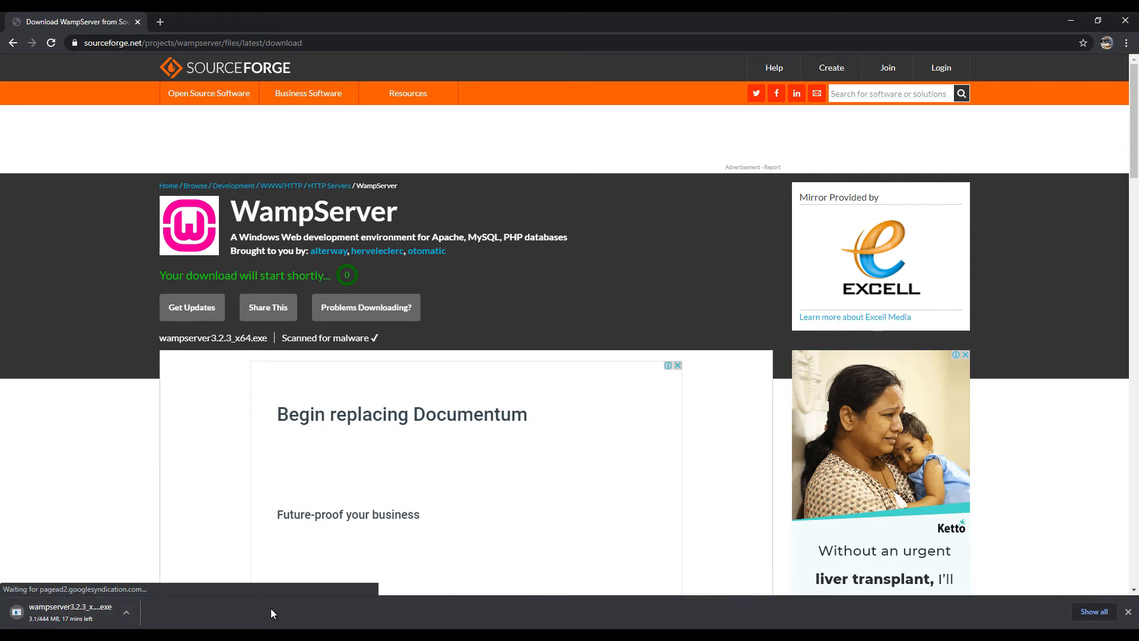
click(125, 613)
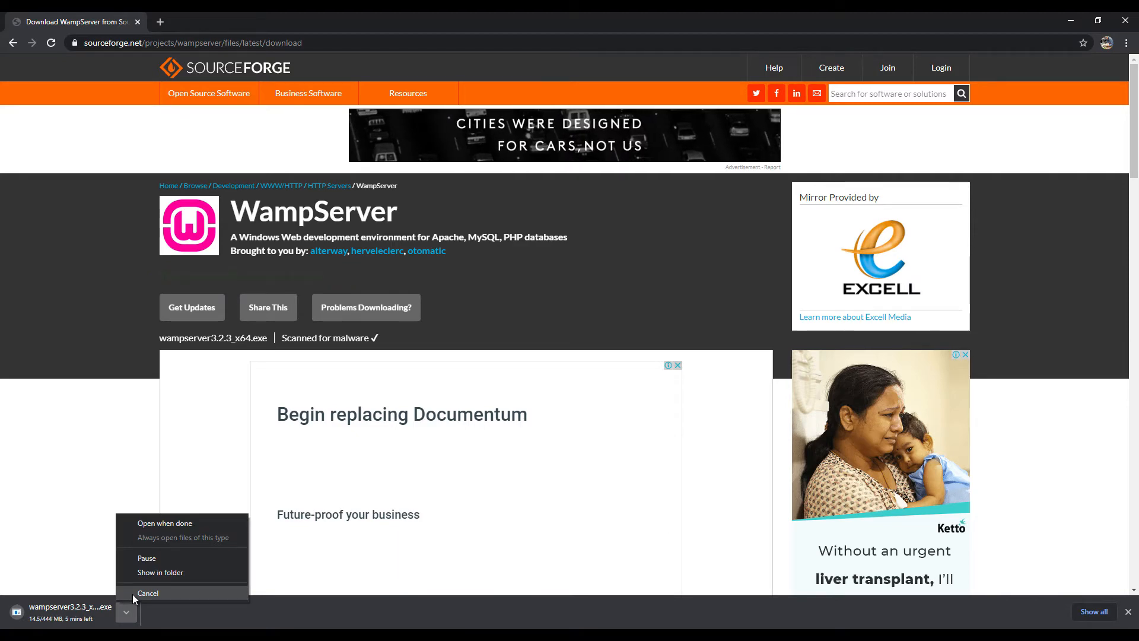
click(133, 593)
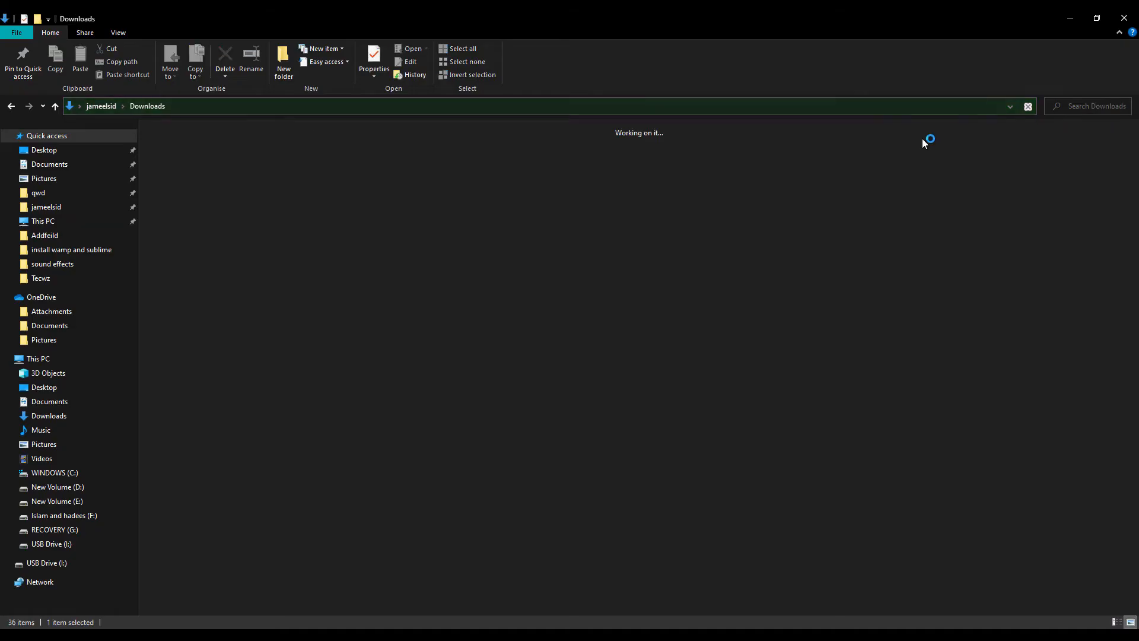
Run the wampserver3.2.3_x64.exe installer with English as the setup language
double_click(179, 276)
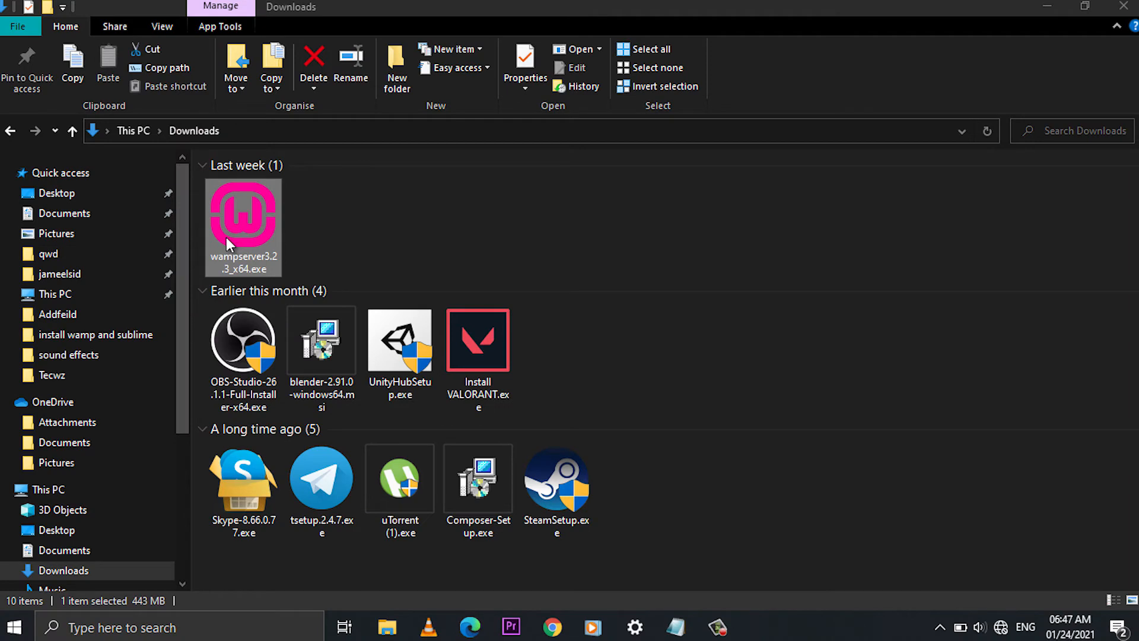
double_click(226, 238)
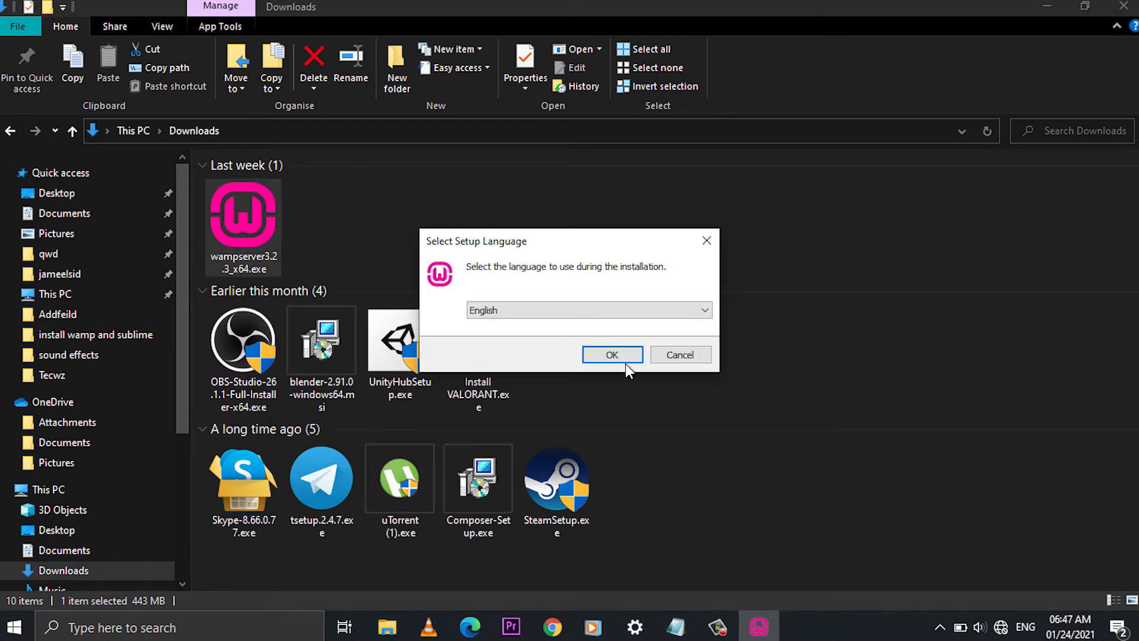
click(618, 356)
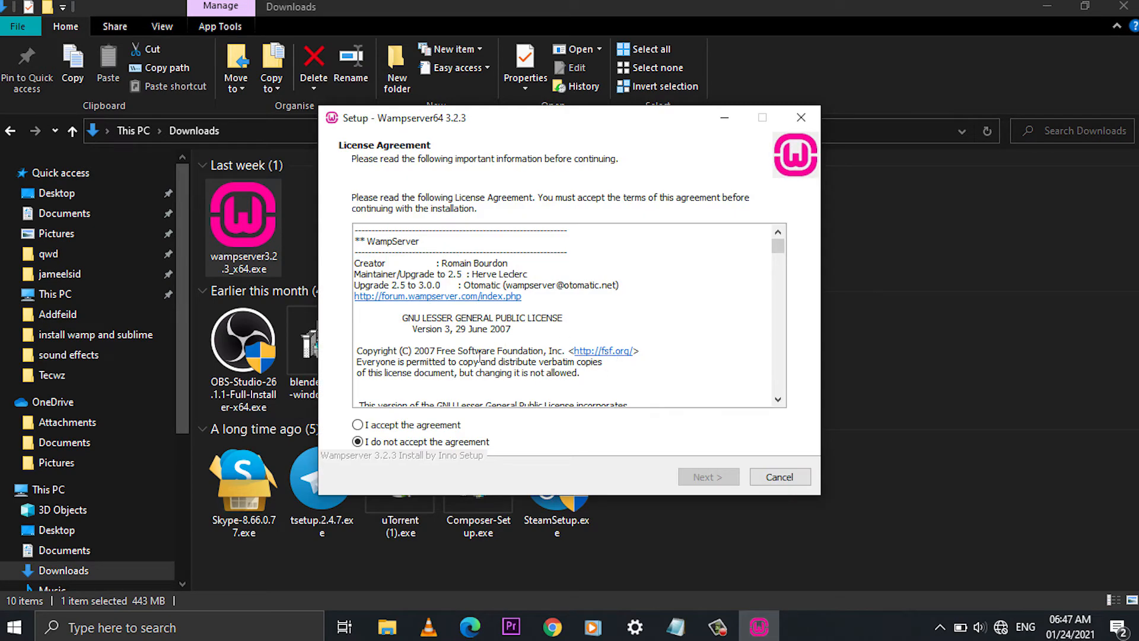
Accept the license agreement and keep c:\wamp64 as the installation folder
click(399, 428)
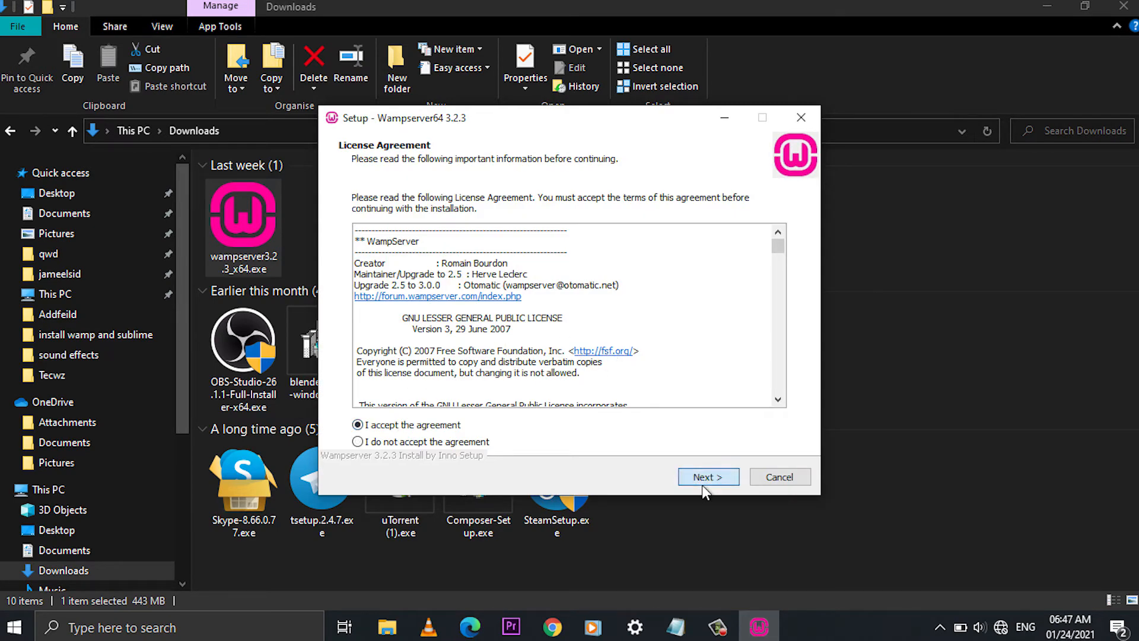
click(703, 482)
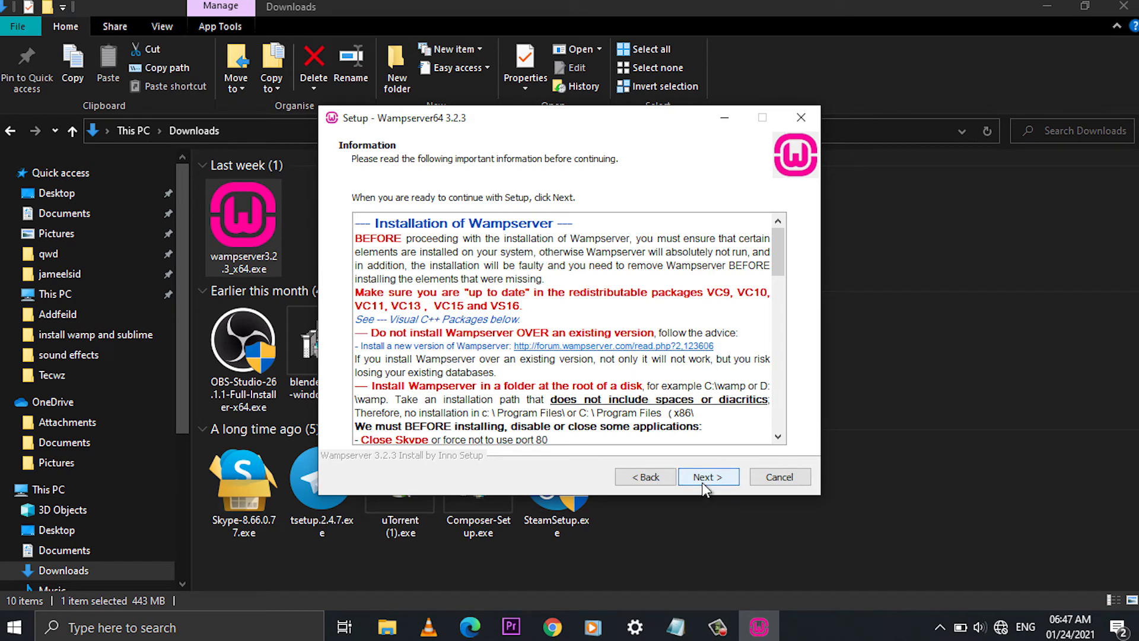
click(702, 482)
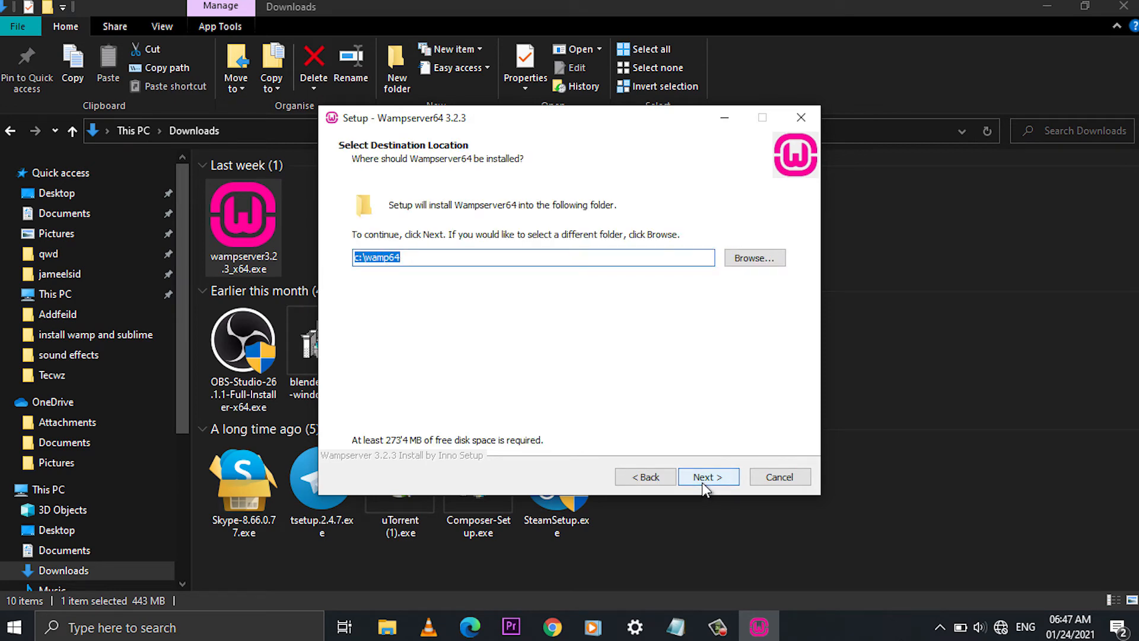
click(702, 482)
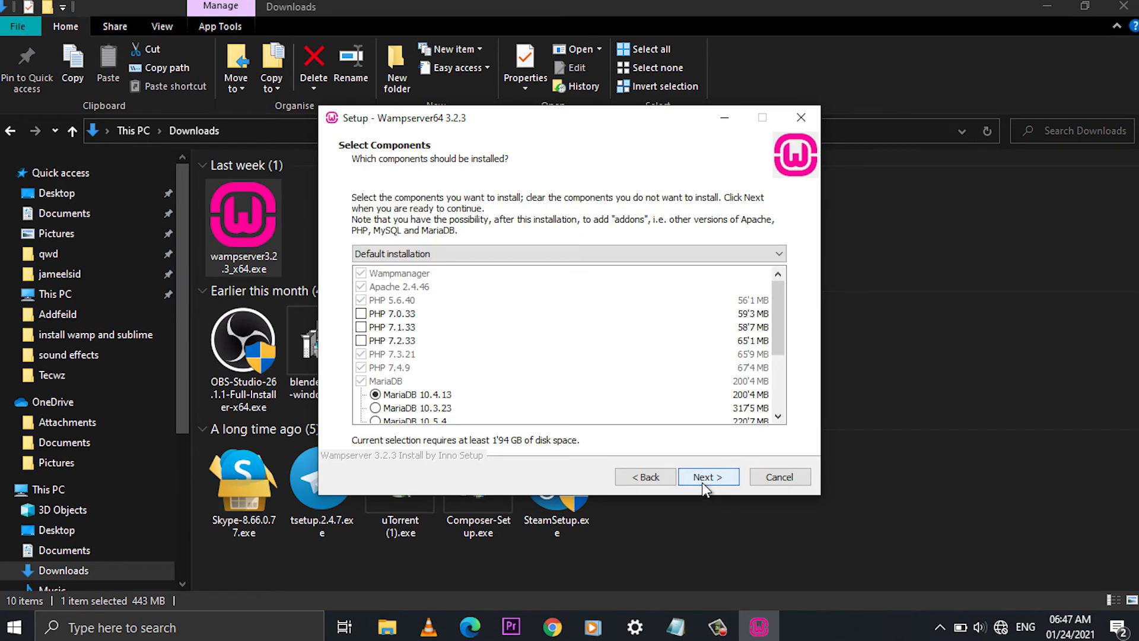
Add PHP 7.0.33, 7.1.33 and 7.2.33 to the components and start the installation with the Wampserver64 Start menu folder
click(375, 314)
click(375, 327)
click(378, 340)
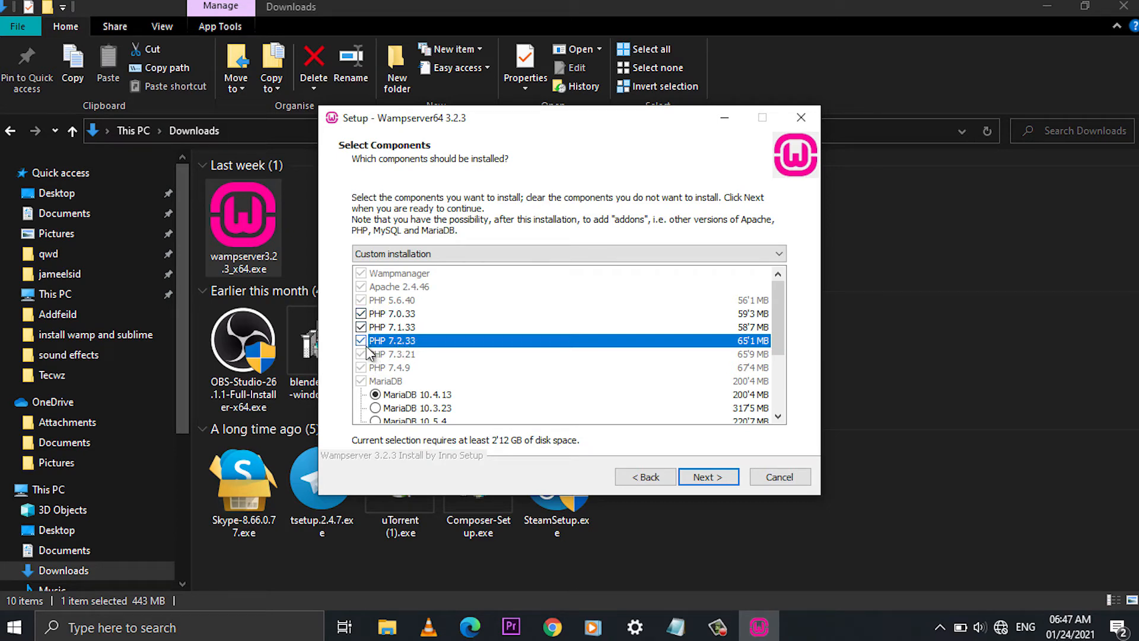
scroll(369, 350, down, 2)
scroll(369, 353, down, 2)
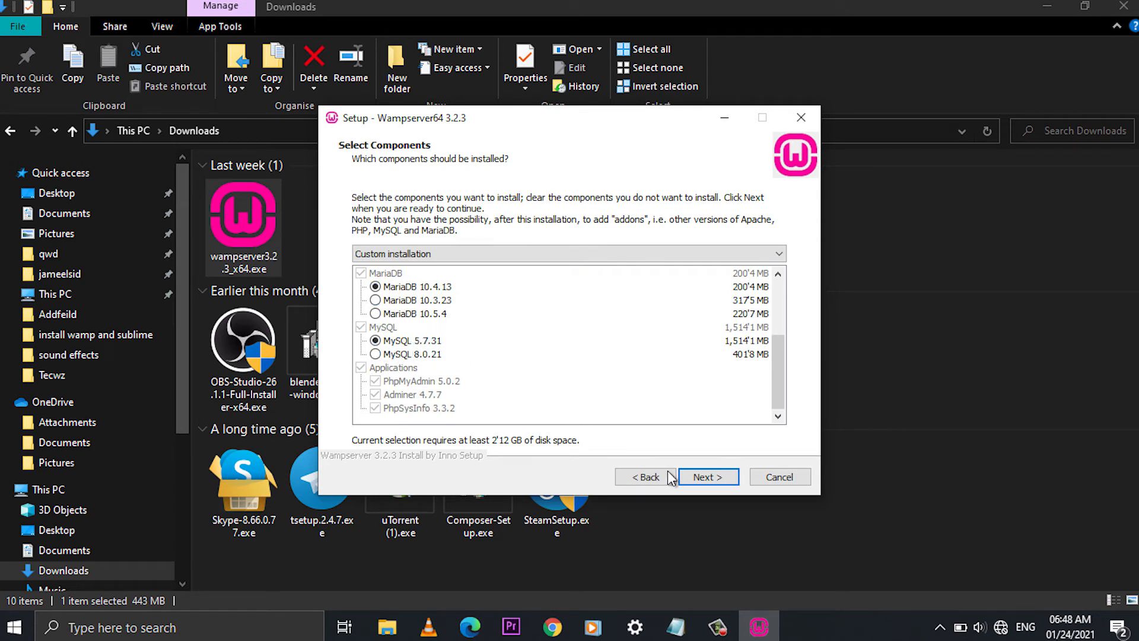
click(696, 482)
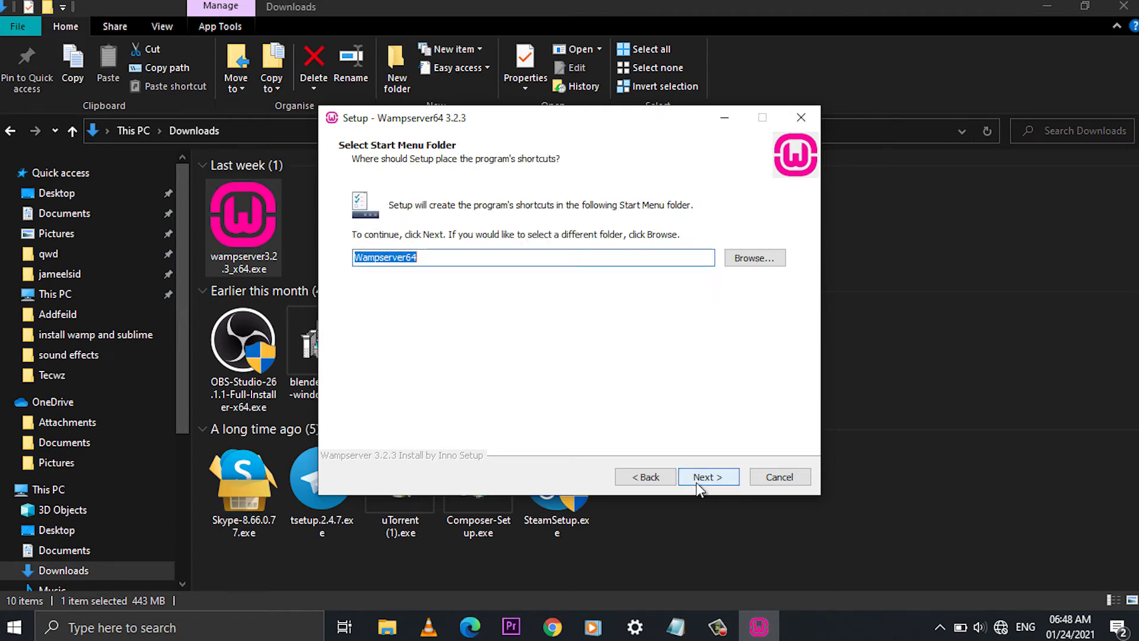
click(696, 482)
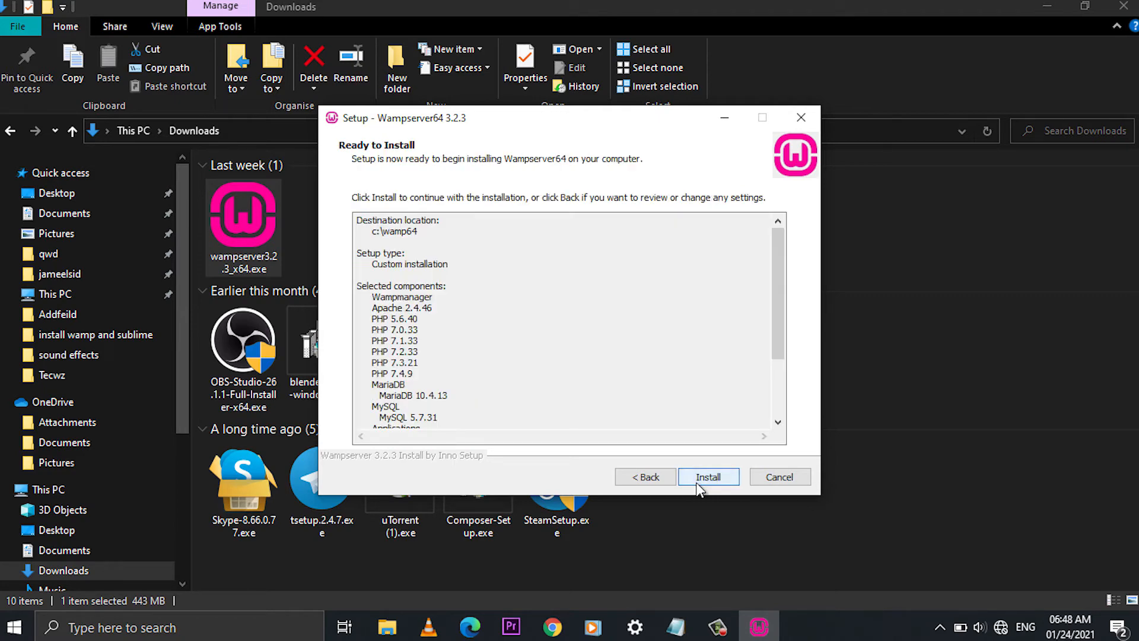
click(696, 482)
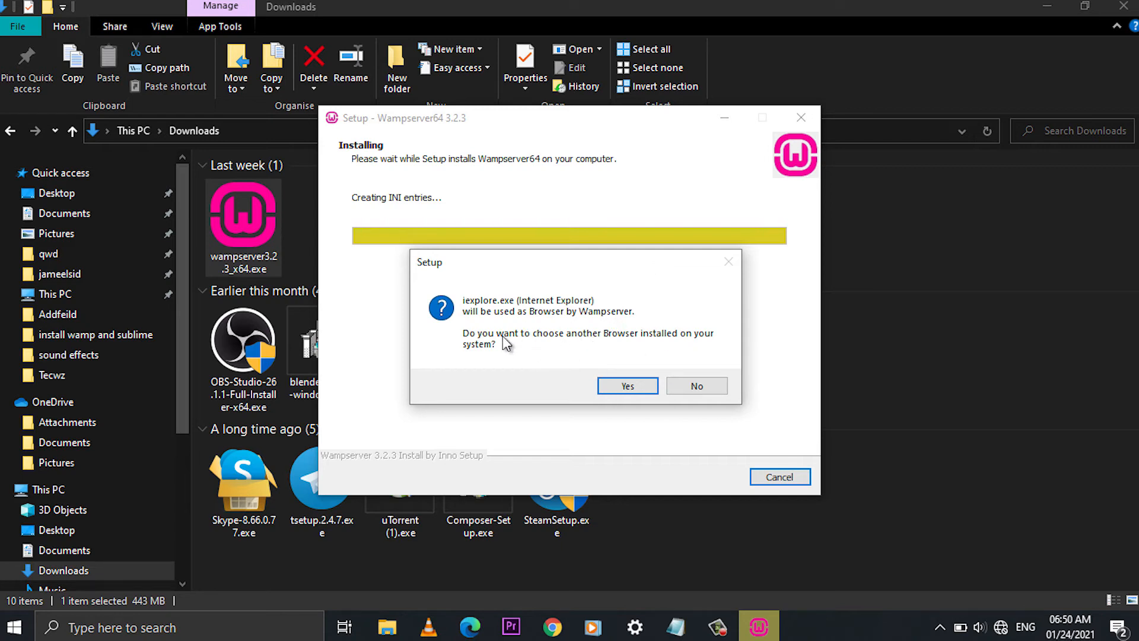
Choose chrome.exe from C:\Program Files\Google\Chrome\Application as the browser used by Wampserver
click(626, 387)
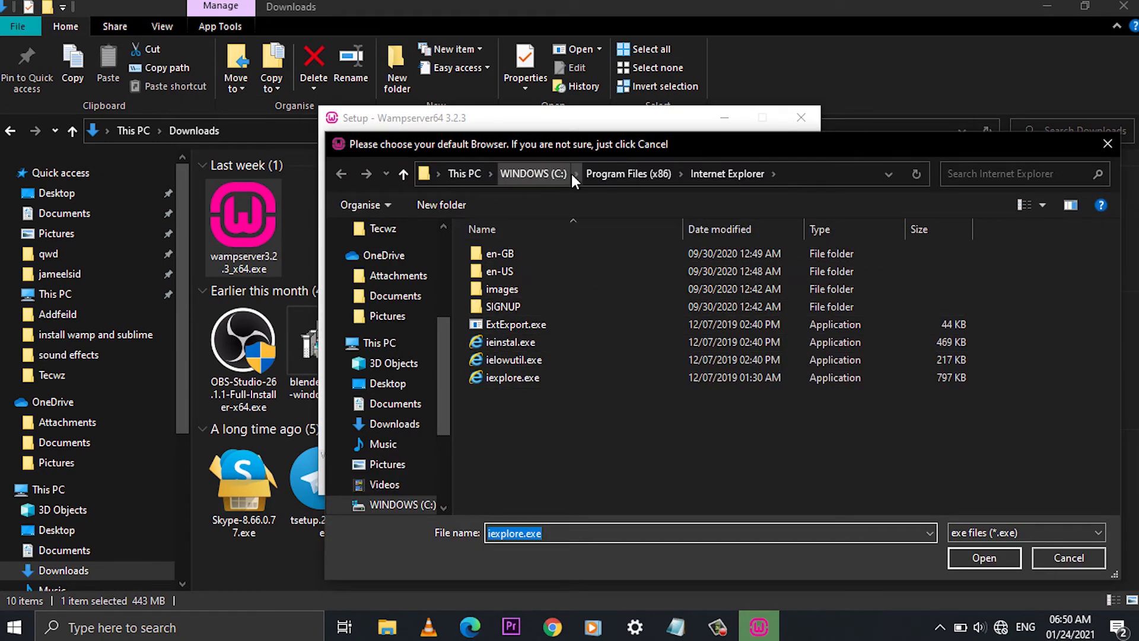
click(535, 175)
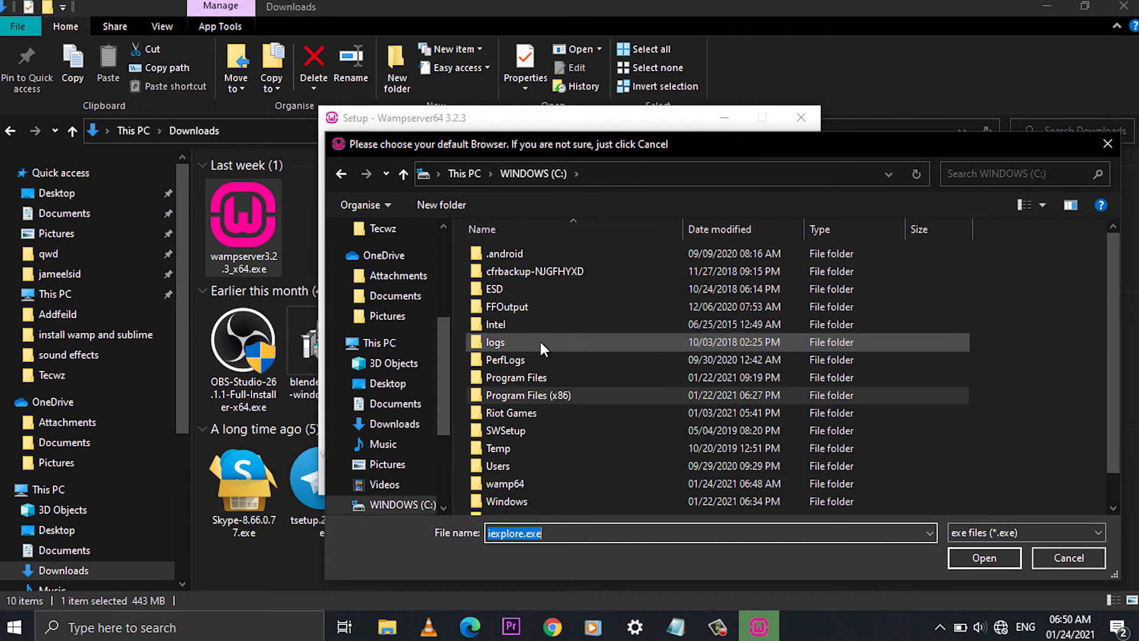
double_click(527, 379)
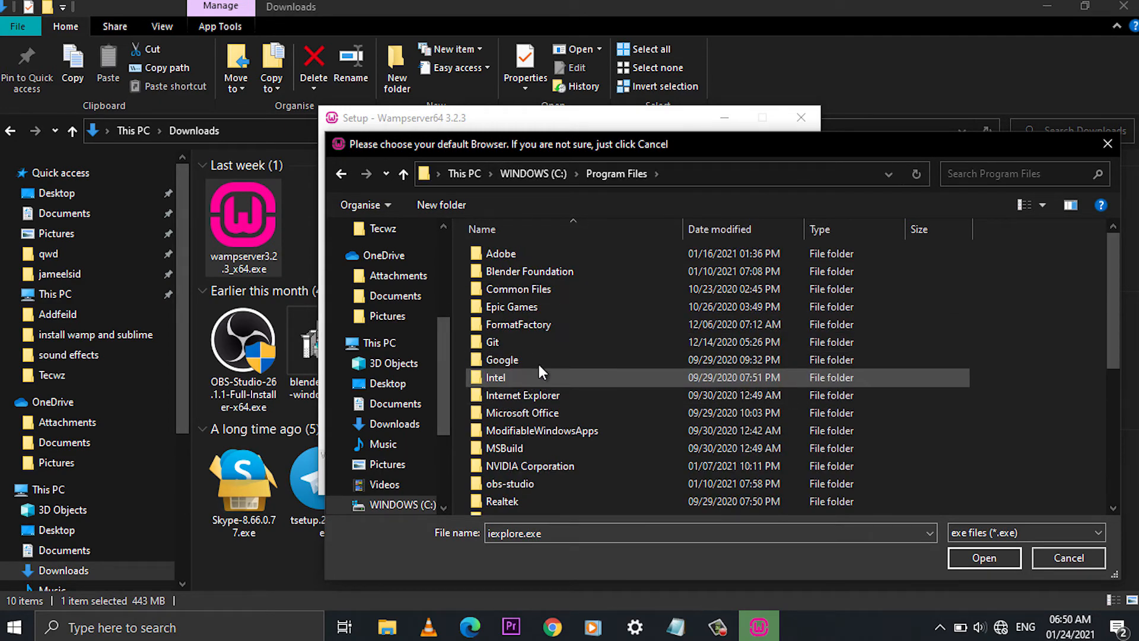
scroll(507, 339, down, 1)
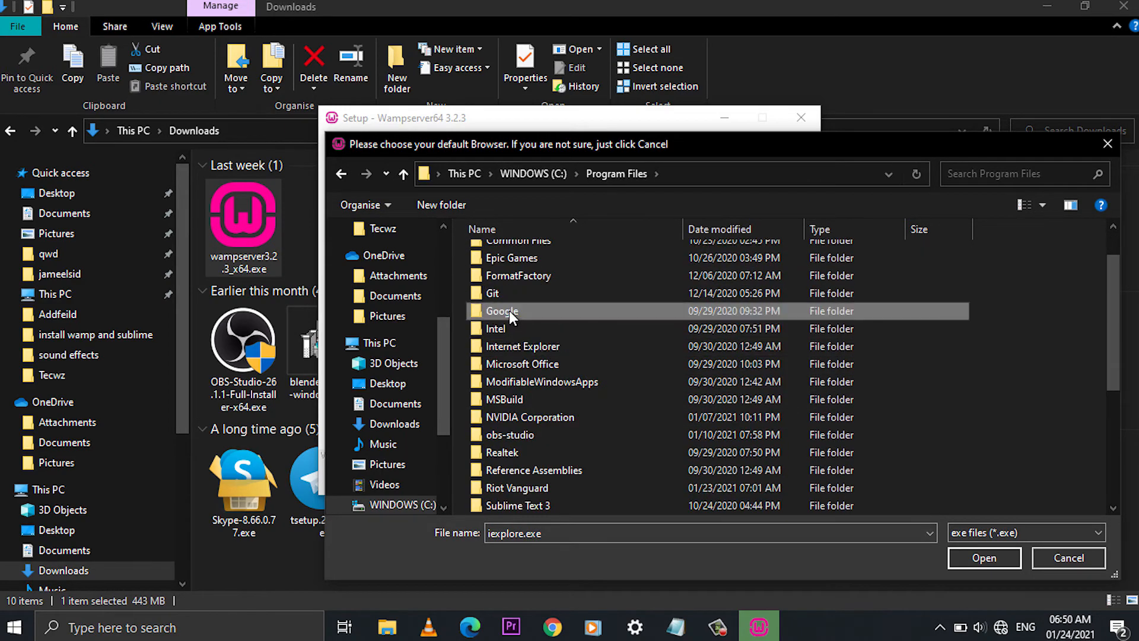
double_click(509, 312)
double_click(529, 256)
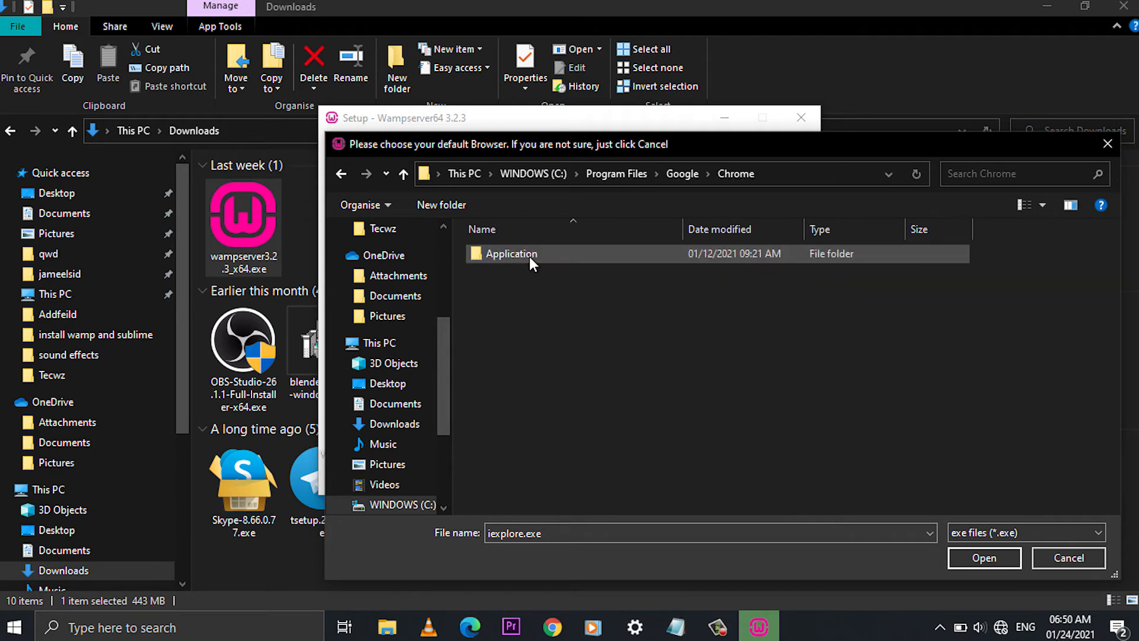
double_click(529, 256)
click(527, 307)
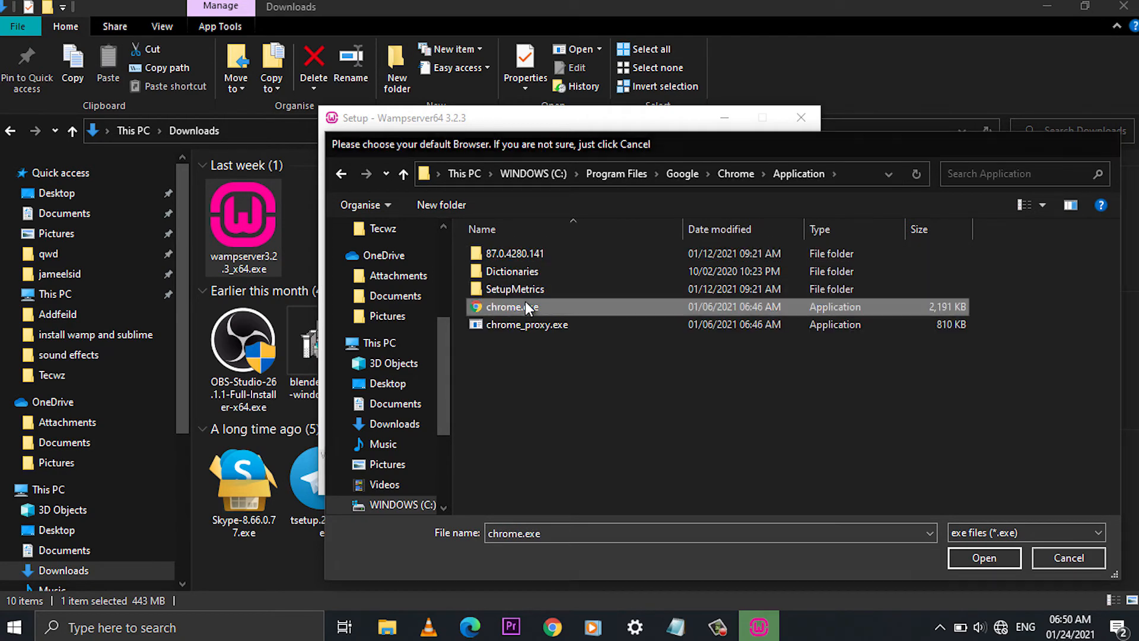
double_click(527, 307)
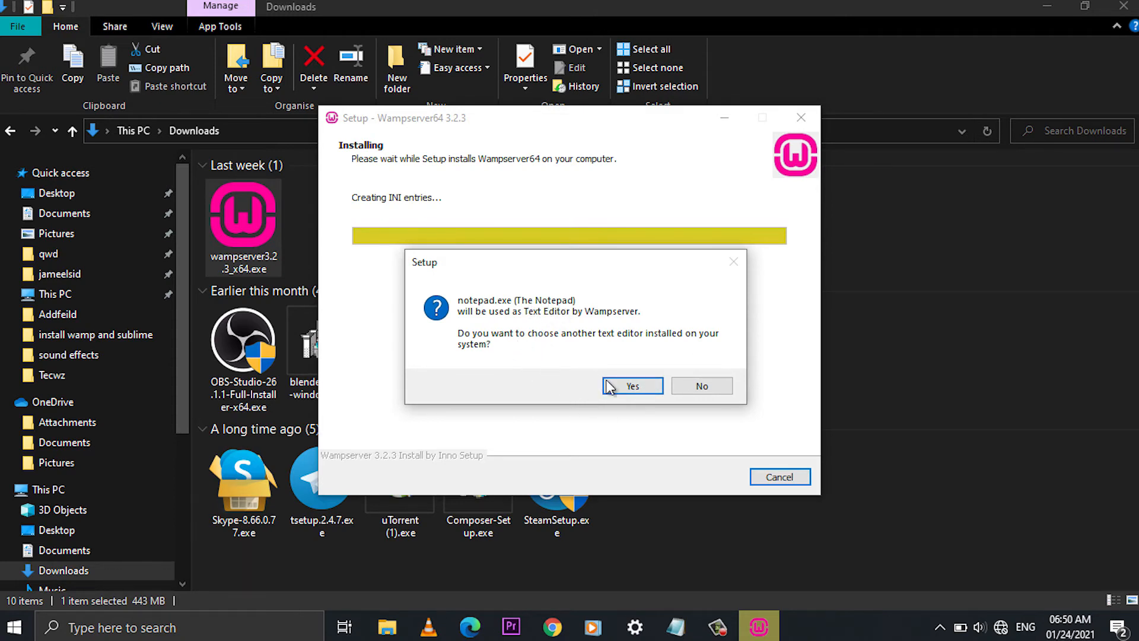
Keep Notepad as Wampserver's text editor and finish the setup wizard
click(701, 389)
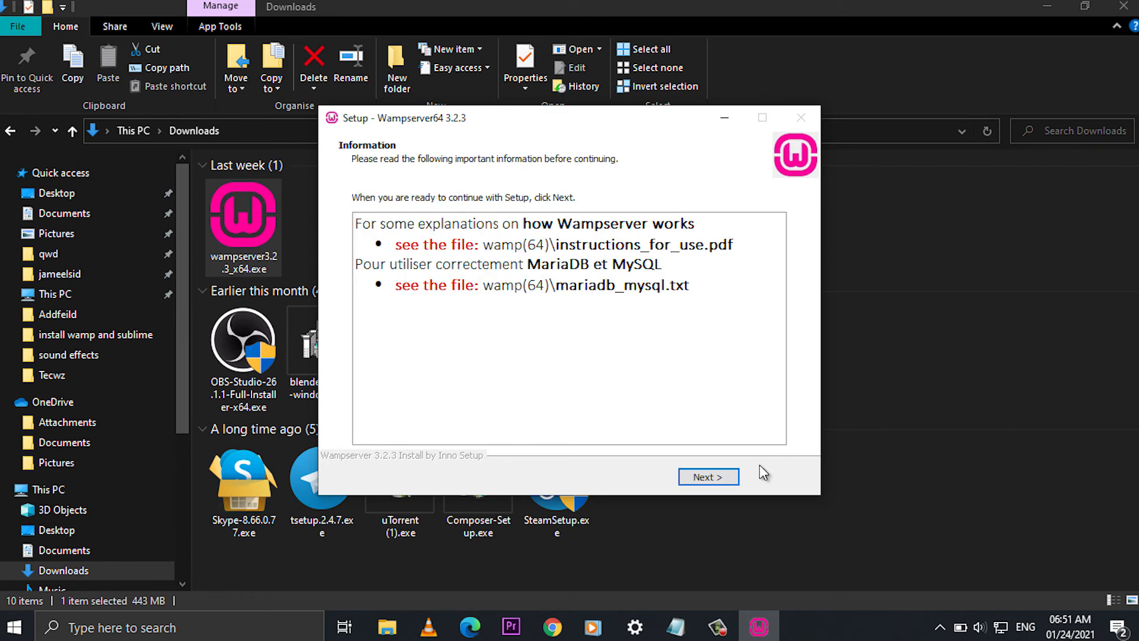
click(703, 485)
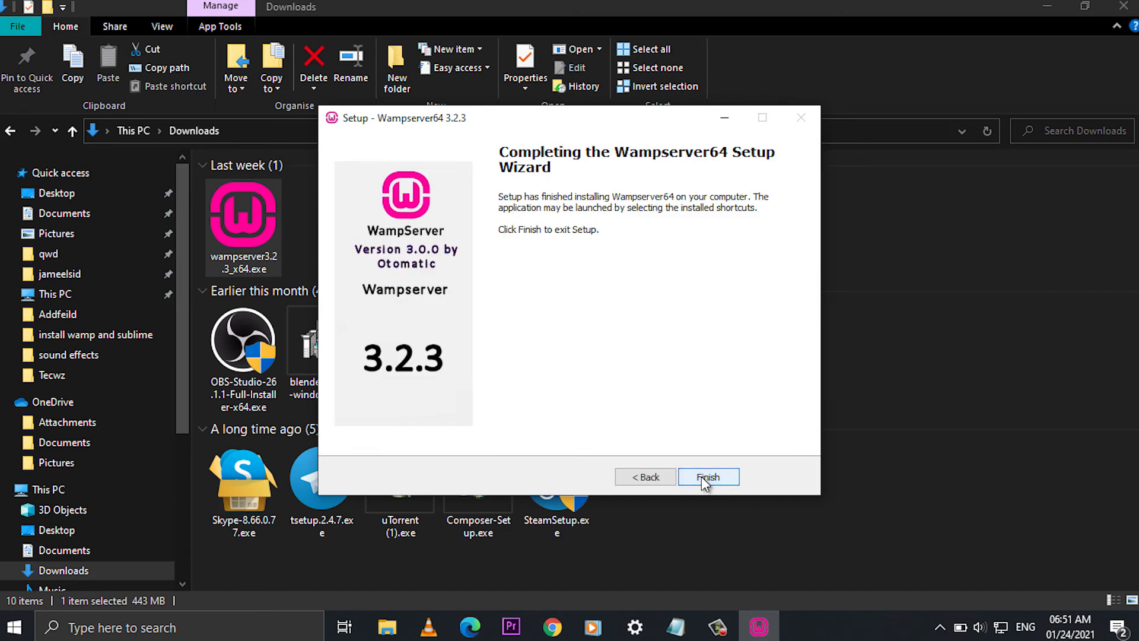
click(706, 479)
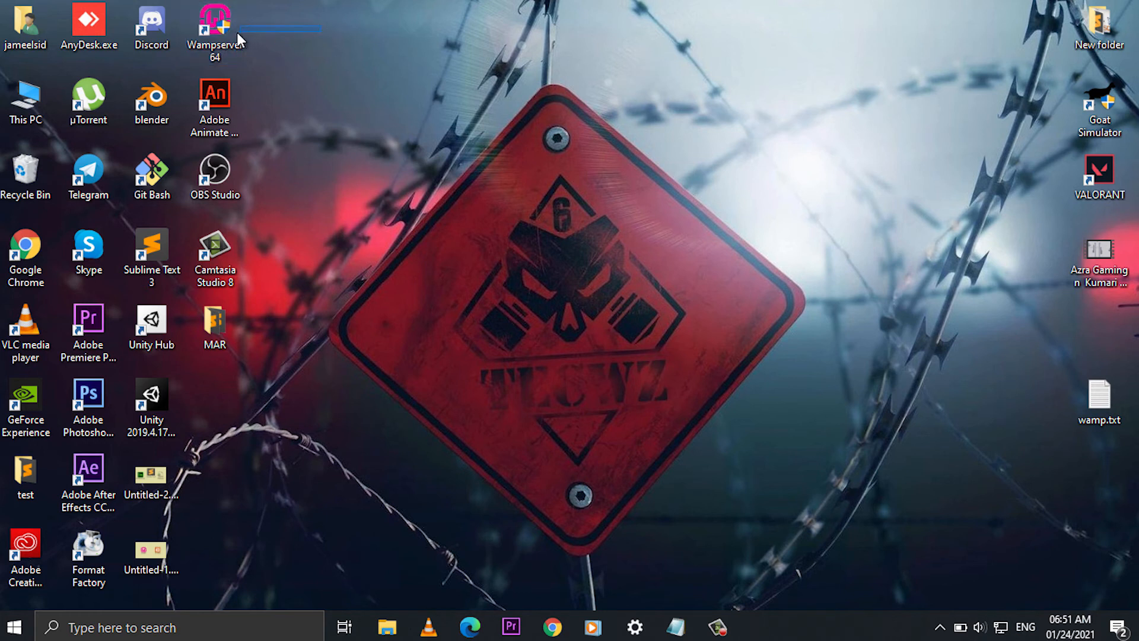
Launch Wampserver64 from the desktop and open its Localhost page once it is running
drag(321, 25, 214, 32)
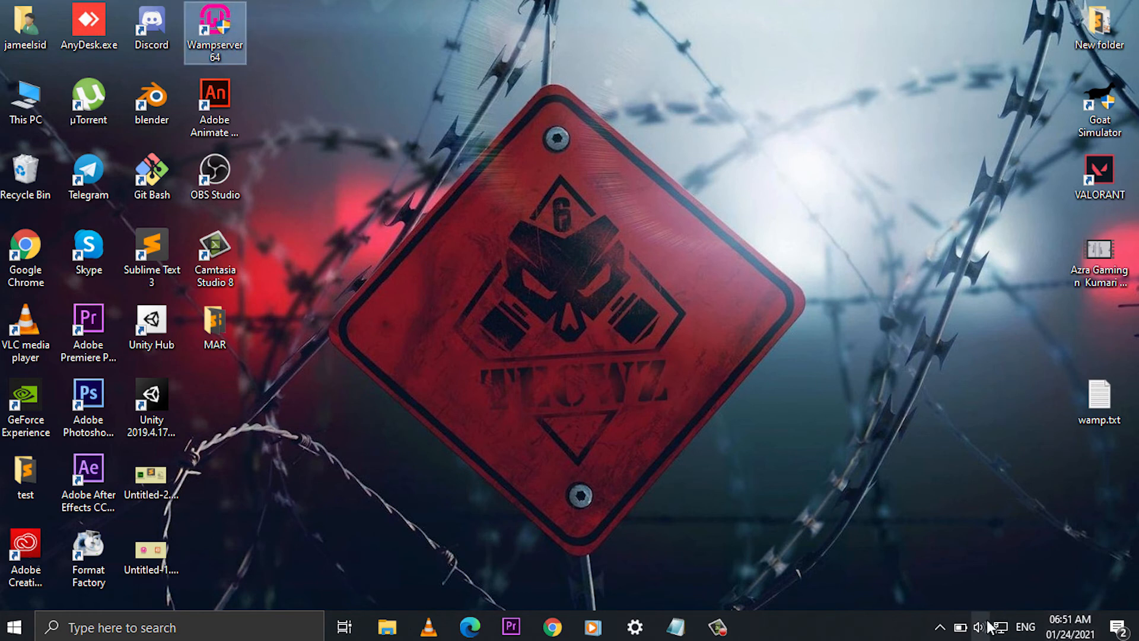
double_click(226, 41)
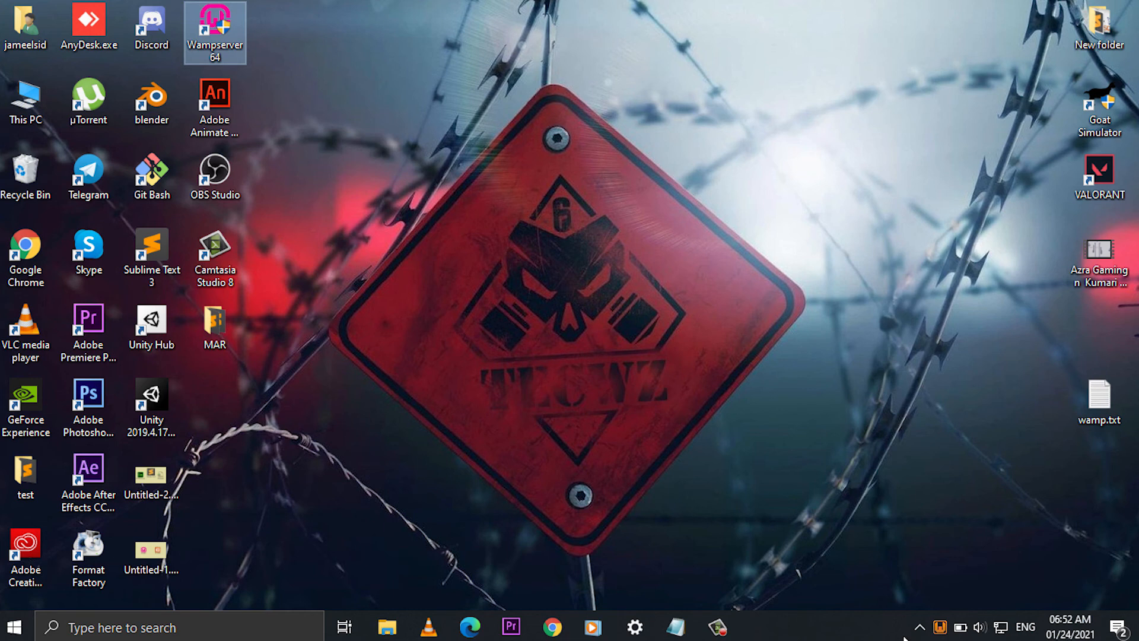
click(937, 627)
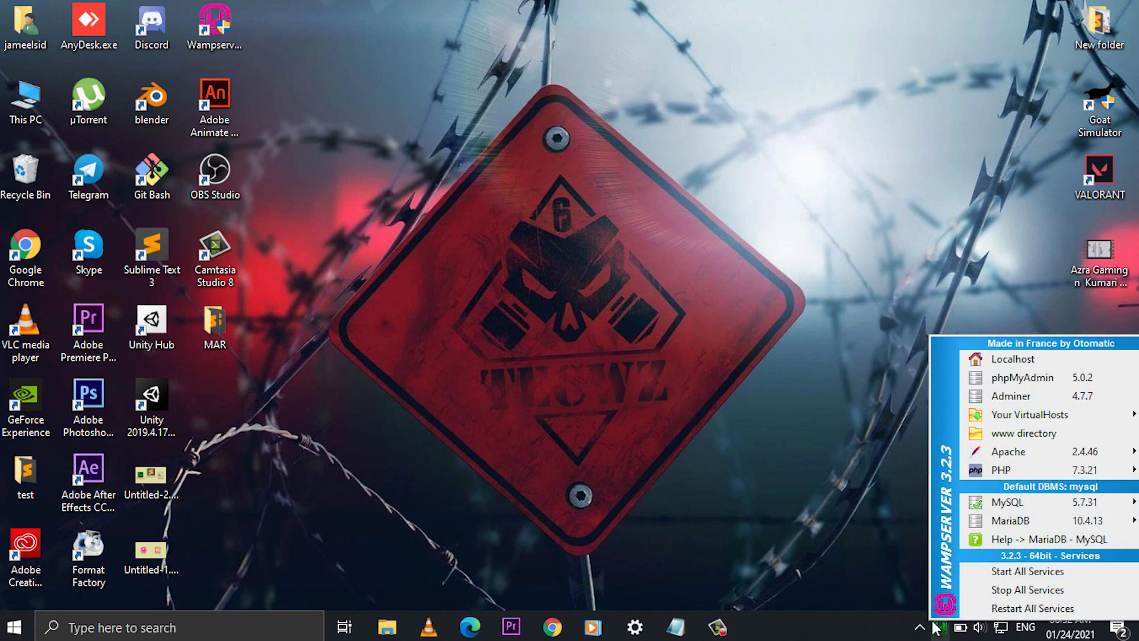
click(1011, 358)
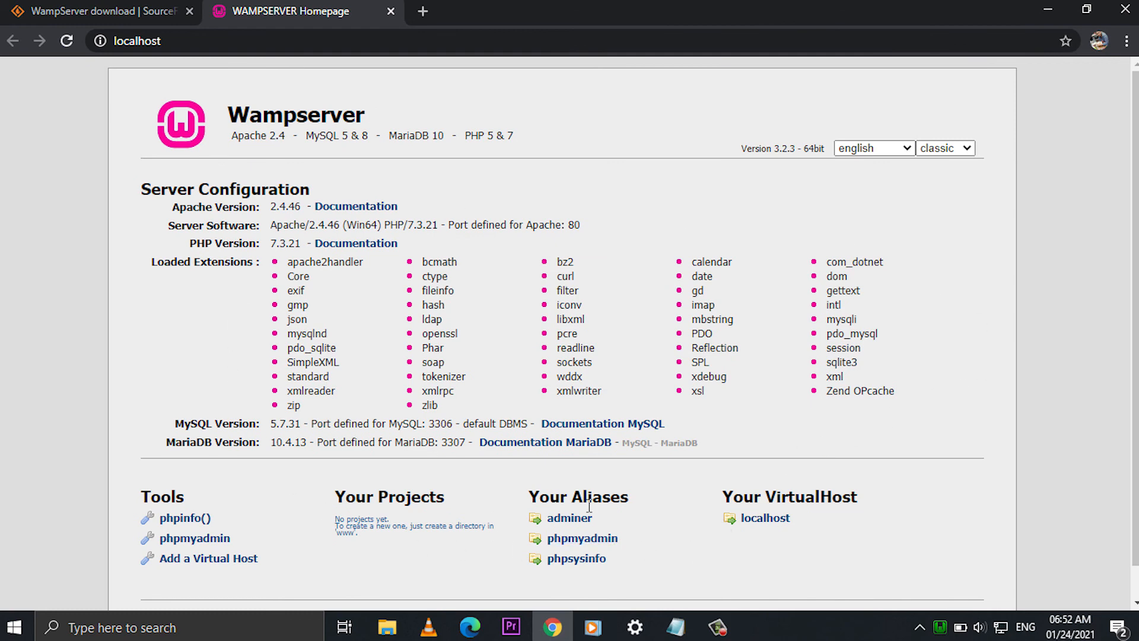
Look over the server configuration, tools and aliases on the Wampserver homepage and close the browser
scroll(735, 542, down, 1)
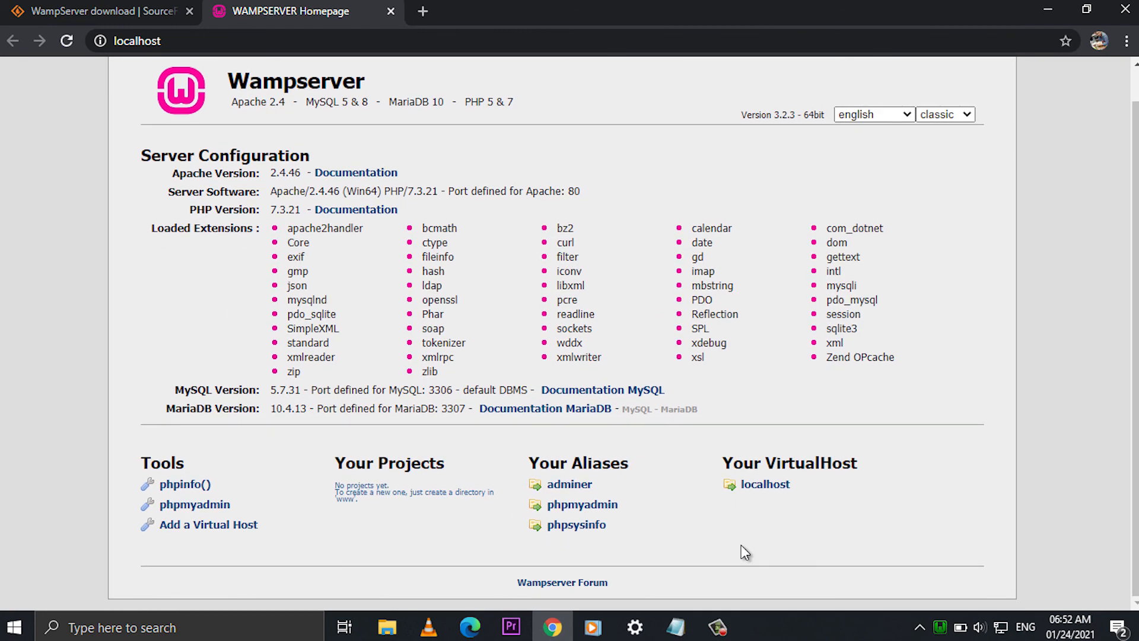
scroll(741, 546, up, 1)
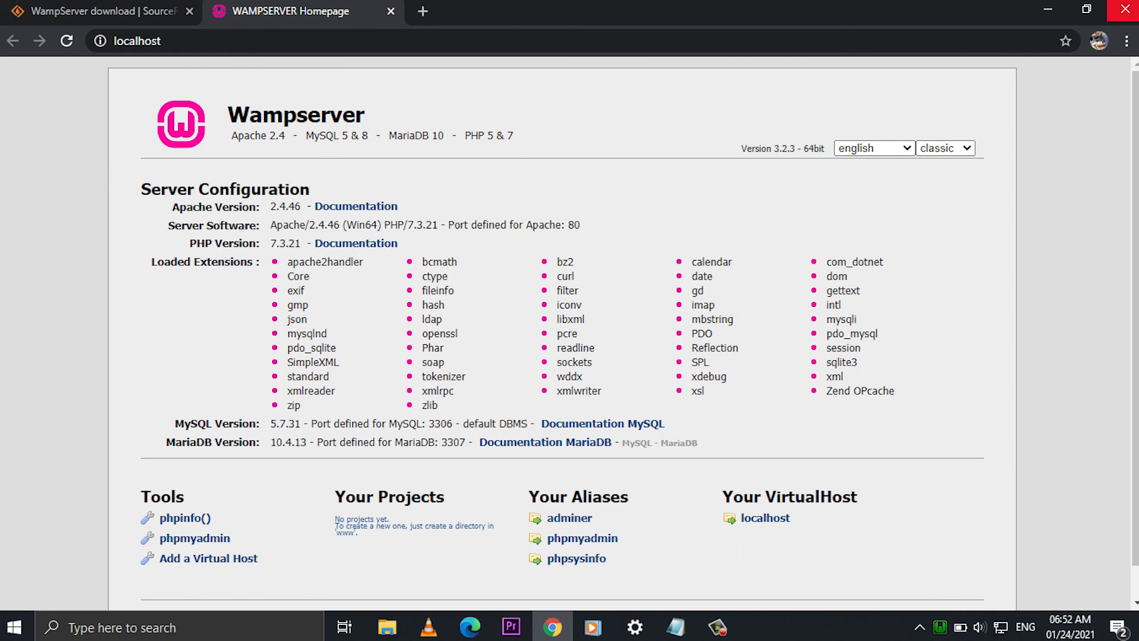
click(1125, 9)
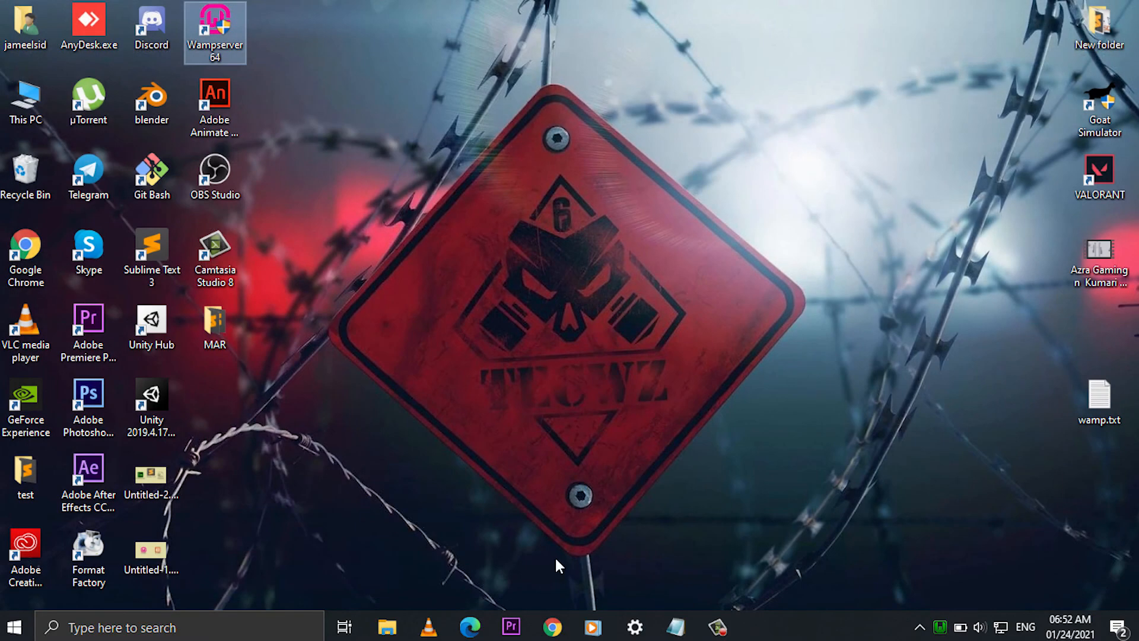